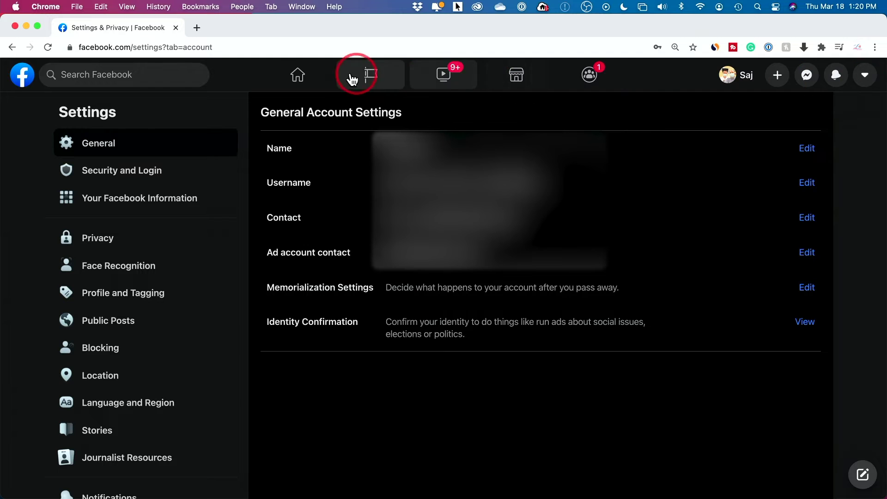
Go to Settings > Your Facebook Information and view Download Your Information
left_click(866, 79)
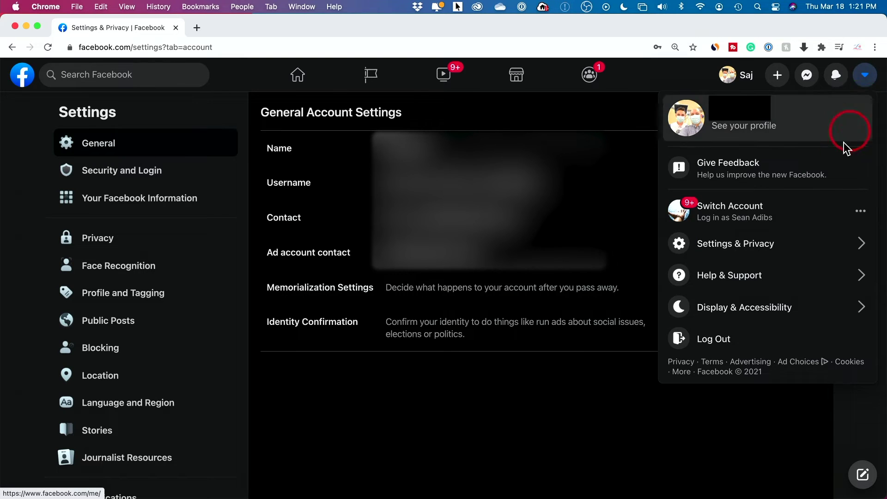
left_click(739, 248)
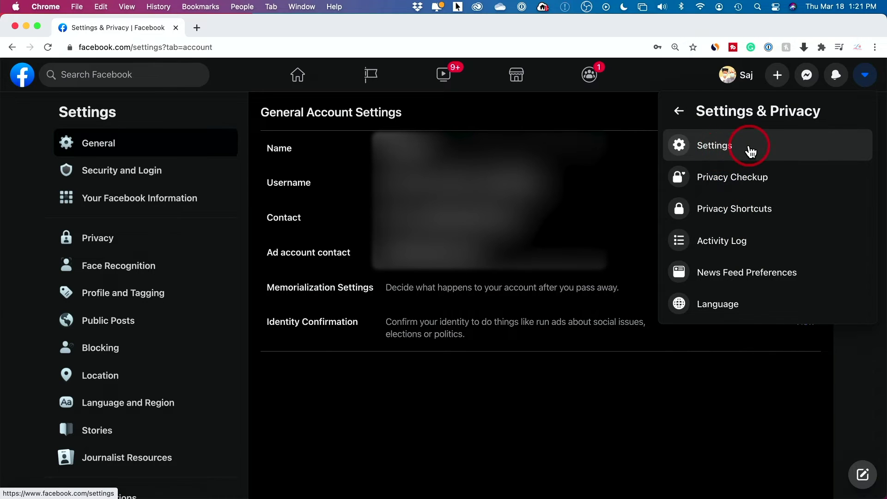
left_click(751, 151)
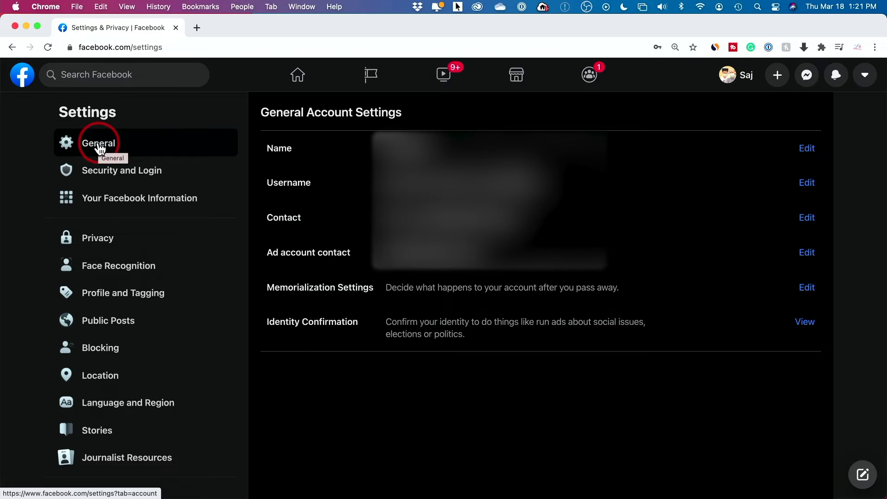
left_click(139, 206)
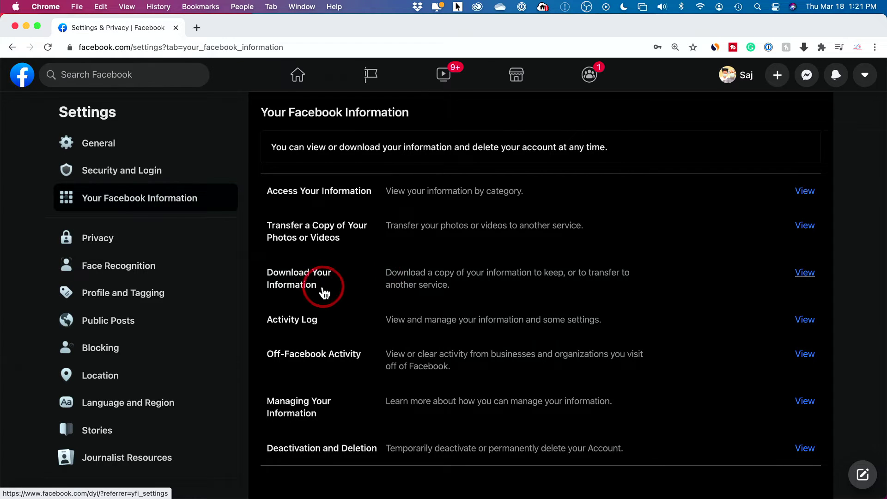
left_click(805, 277)
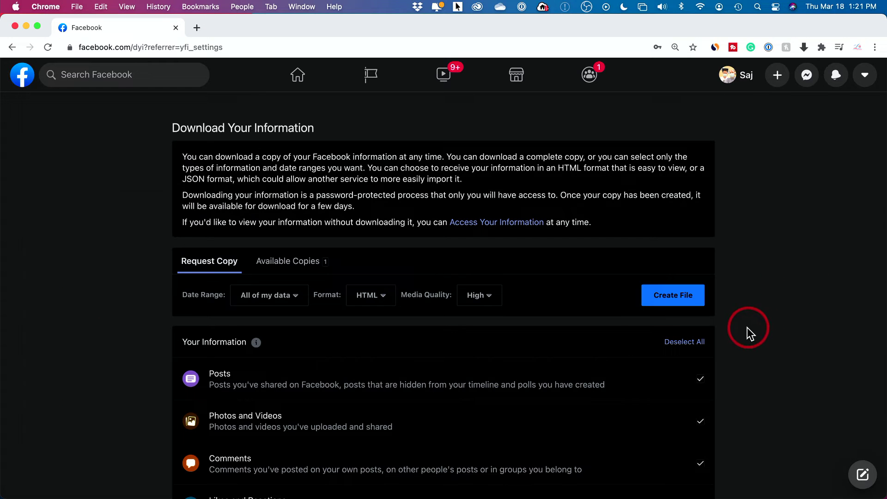
Deselect all information categories and tick only Messages in the download request
scroll(666, 361, "down", 2)
scroll(655, 360, "down", 1)
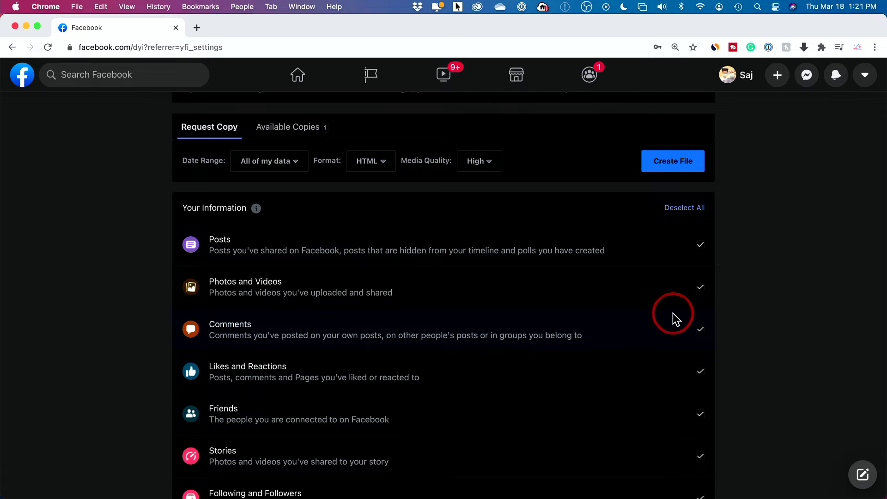
scroll(673, 313, "down", 3)
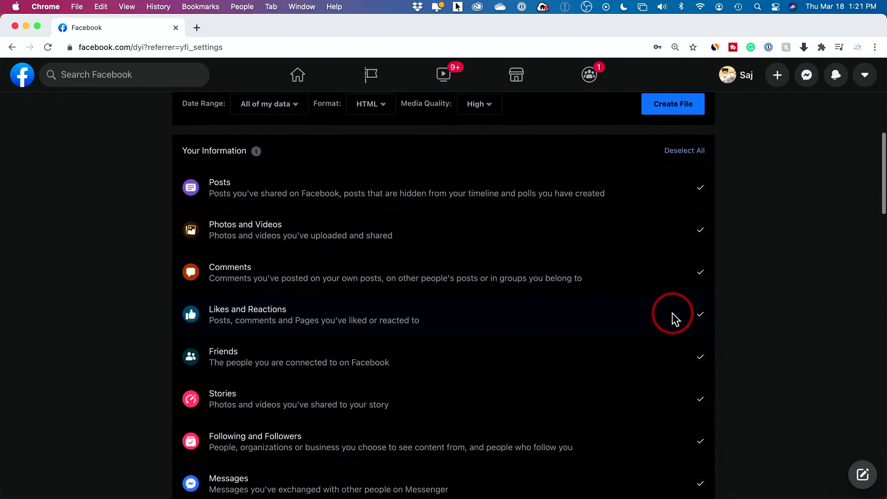
scroll(673, 313, "down", 2)
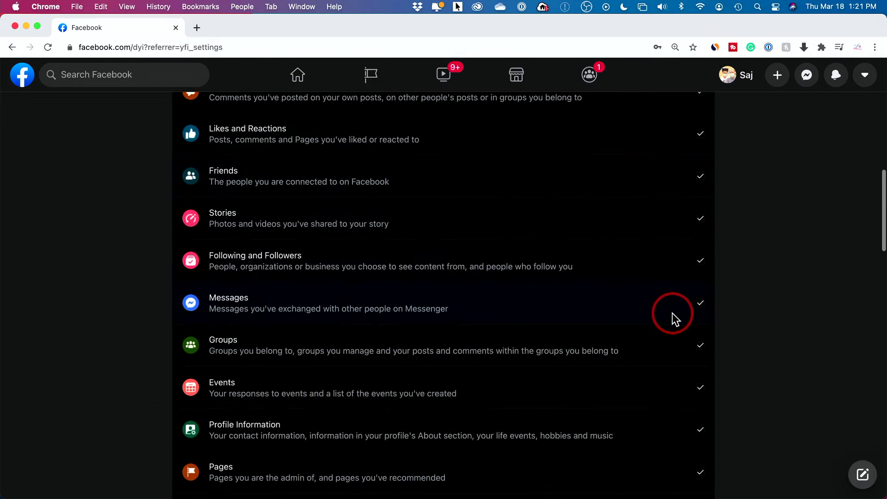
scroll(672, 312, "up", 7)
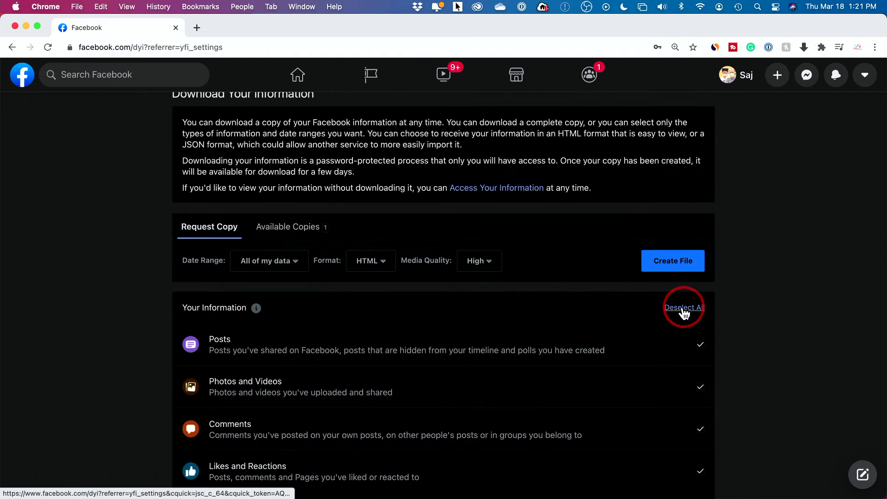
left_click(682, 308)
scroll(660, 353, "down", 7)
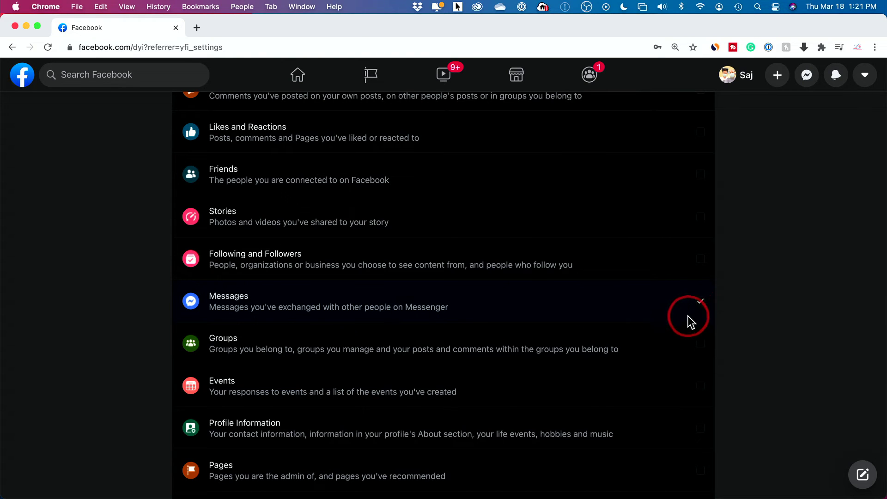
scroll(698, 305, "up", 4)
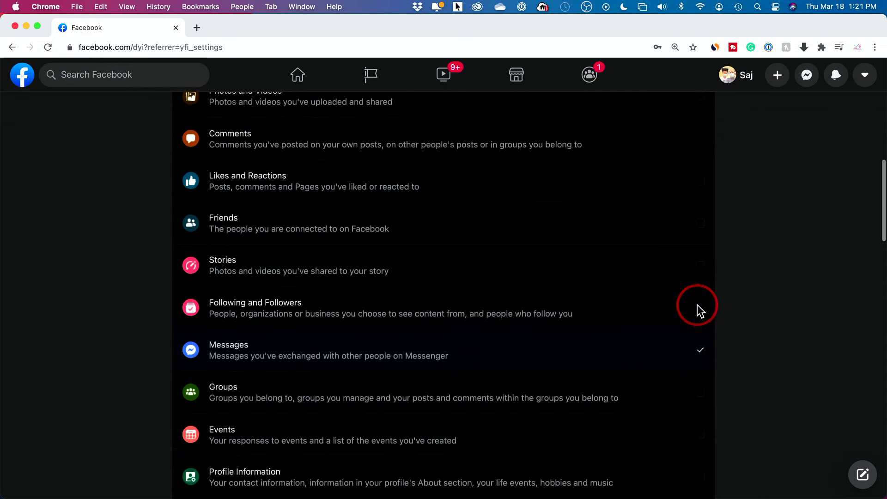
scroll(698, 307, "up", 3)
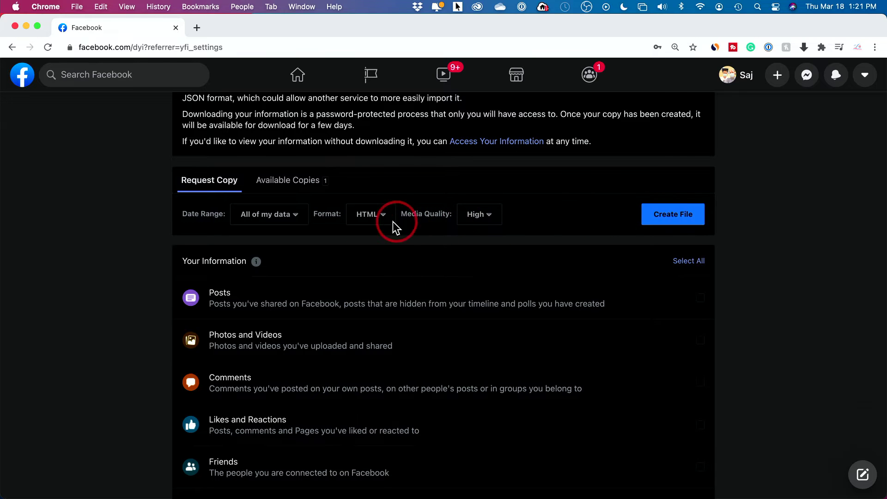
Create the Messages-only file in HTML with high media quality
scroll(249, 222, "down", 1)
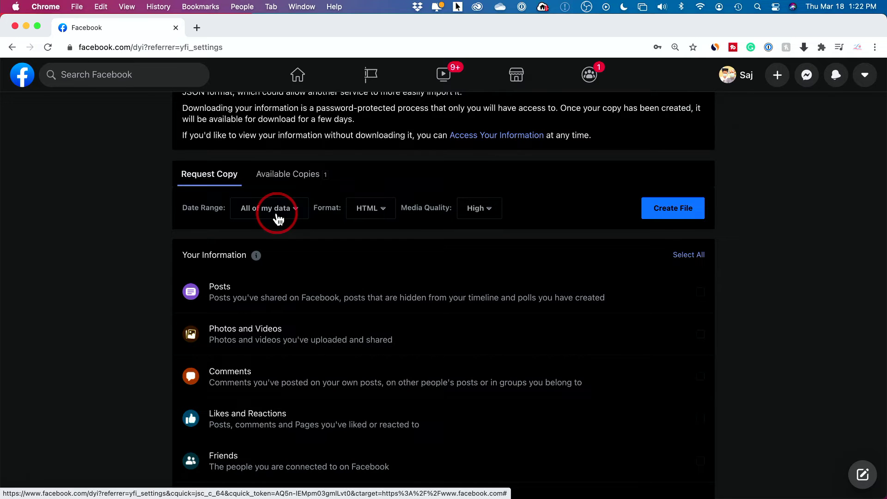
left_click(671, 210)
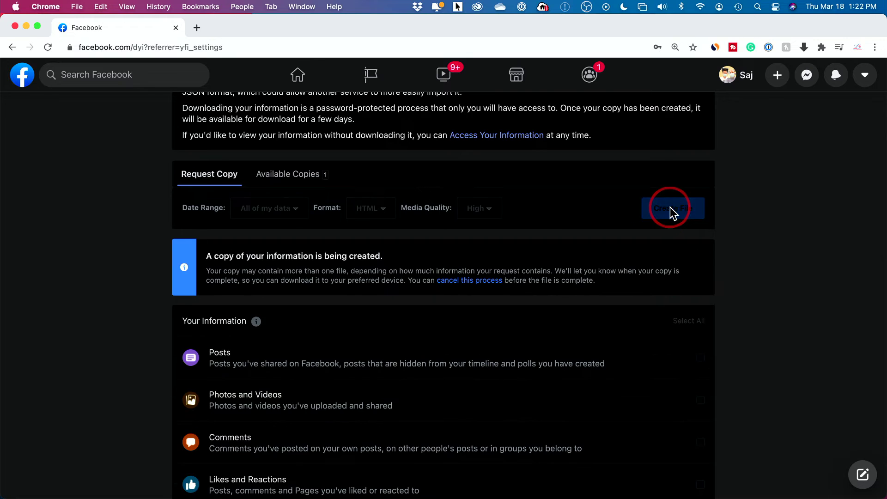
left_click(268, 184)
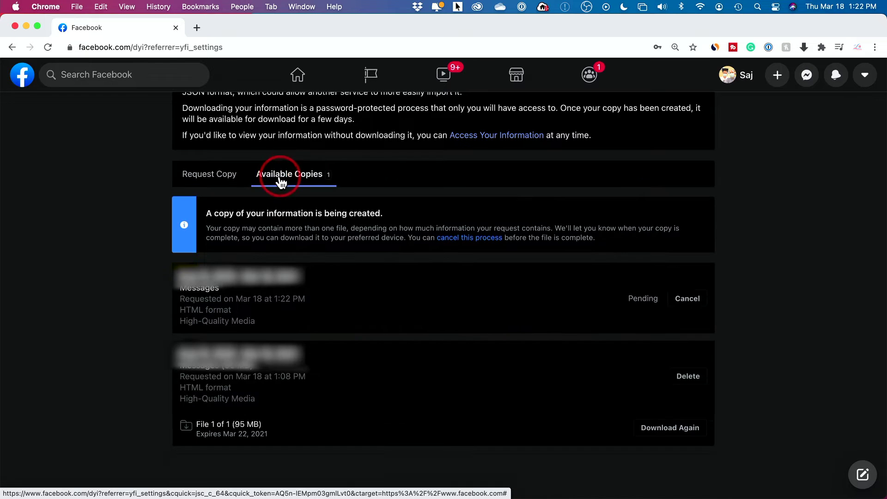
Download the completed 95 MB copy again from Available Copies
left_click(657, 435)
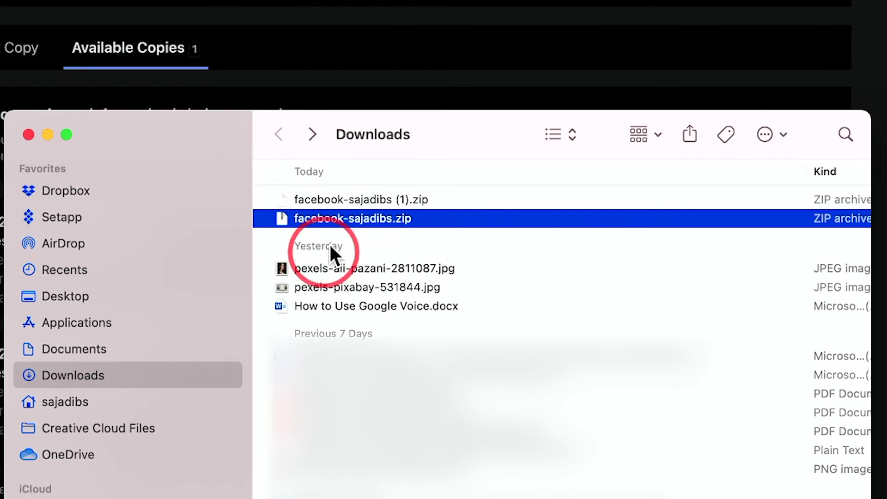
Unzip the downloaded Facebook archive and expand its messages and inbox folders
double_click(351, 219)
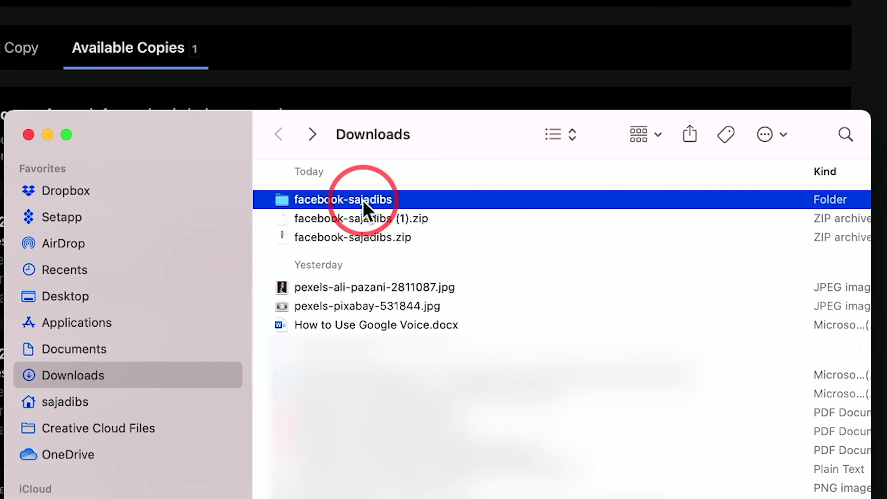
double_click(310, 203)
left_click(271, 218)
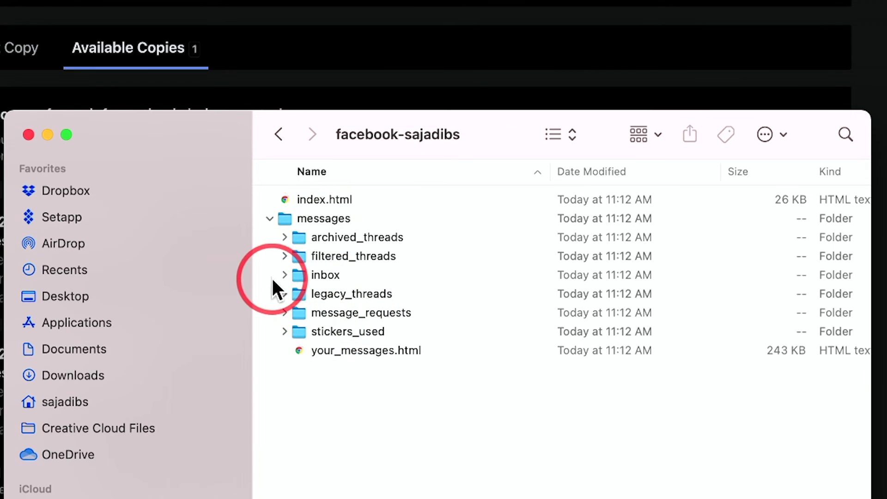
left_click(285, 274)
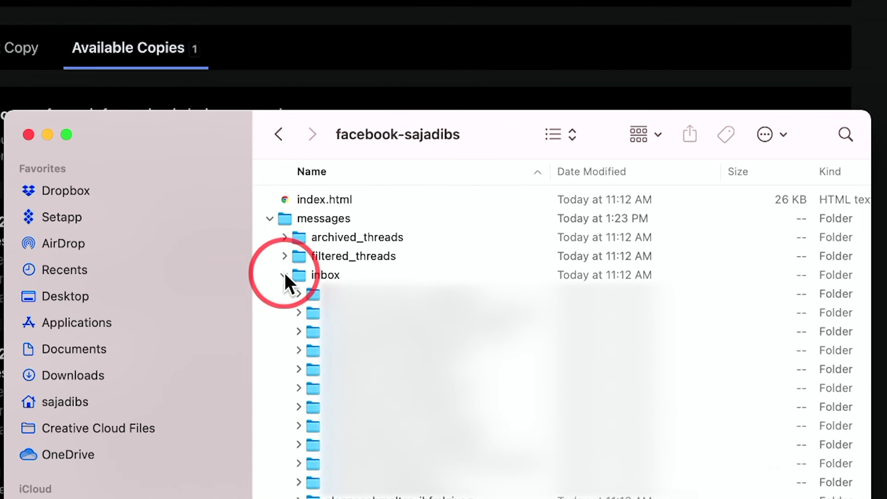
Open a conversation folder and view its message_1.html in Chrome
scroll(375, 407, "down", 5)
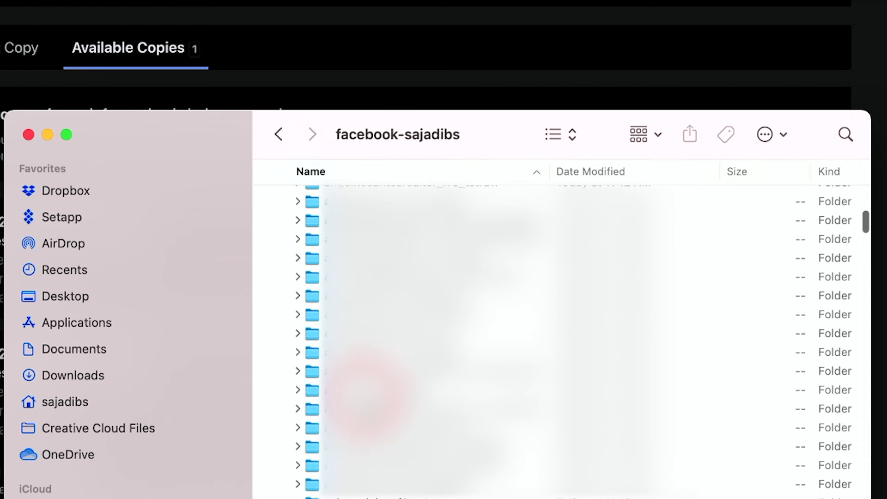
scroll(370, 388, "down", 1)
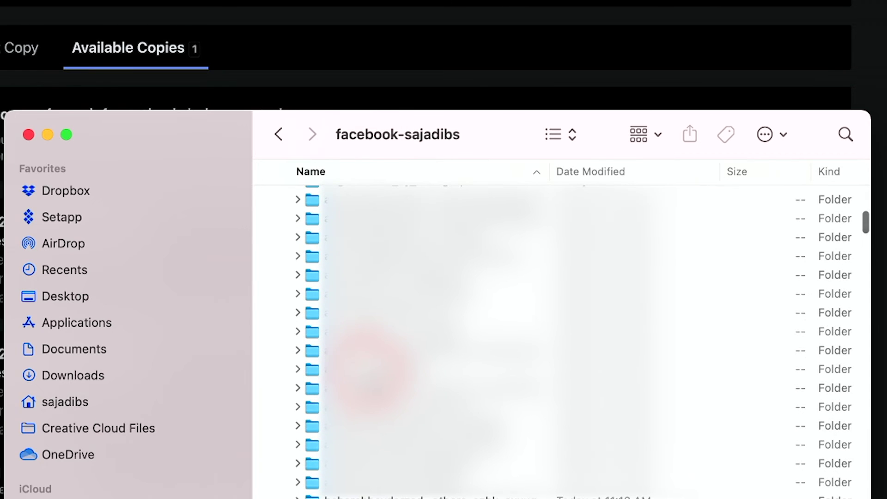
left_click(358, 370)
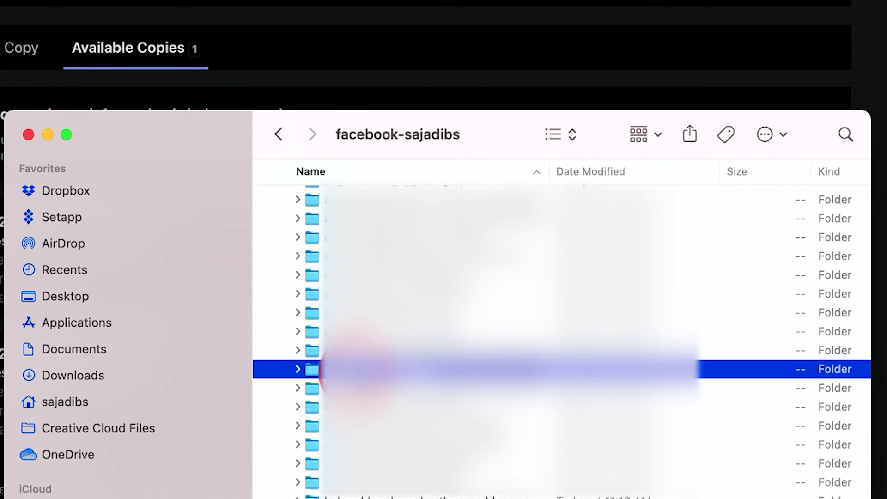
double_click(358, 369)
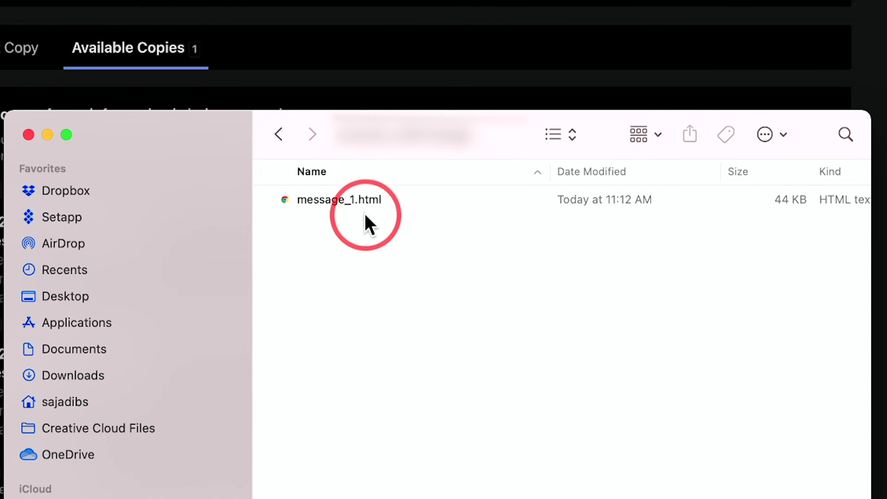
double_click(365, 200)
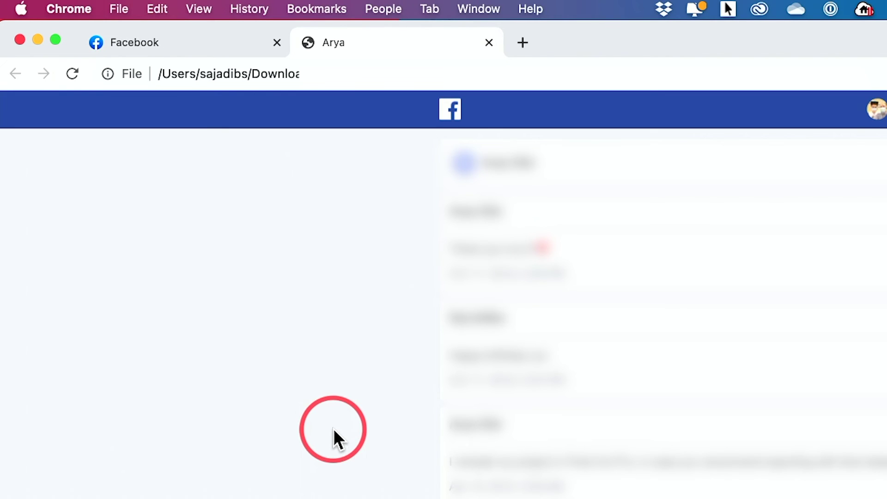
Print the conversation with Save as PDF to the Desktop as 'FB conversation'
left_click(119, 10)
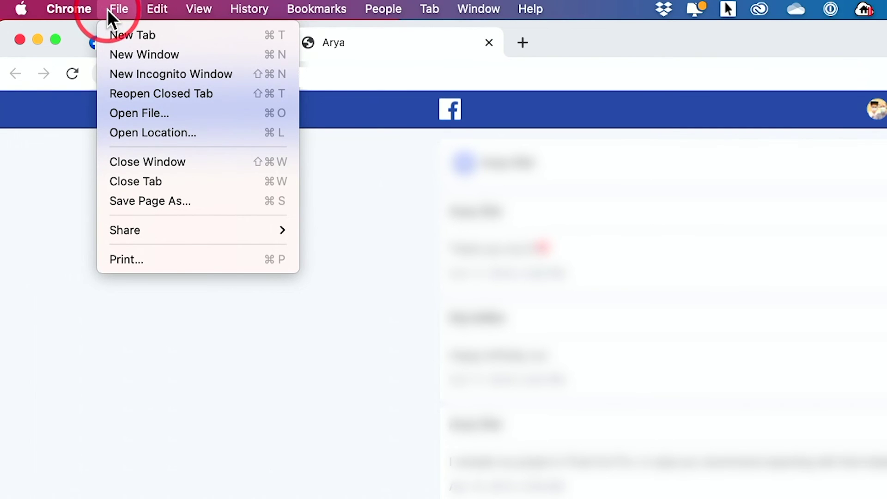
left_click(157, 266)
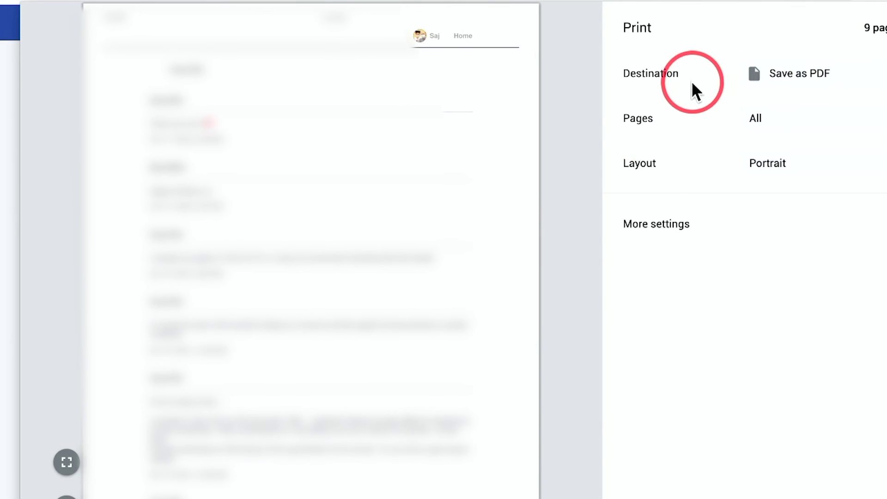
left_click(785, 80)
left_click(788, 82)
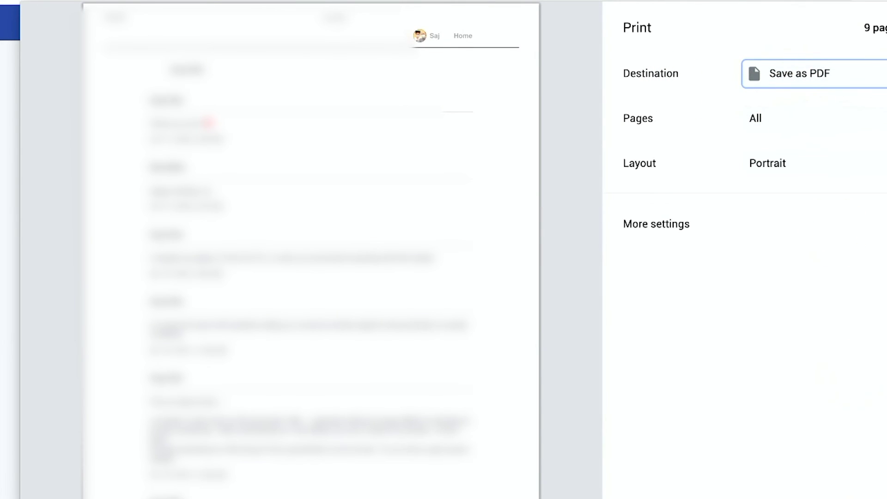
left_click(473, 309)
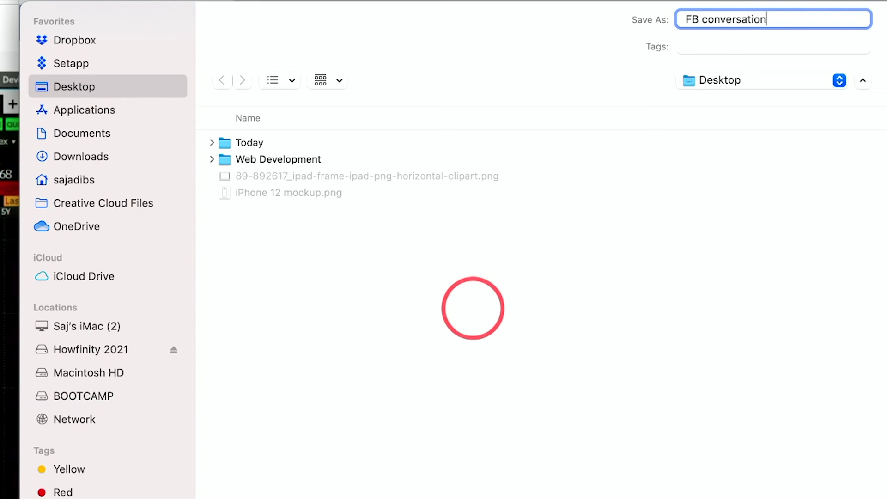
key("super+a")
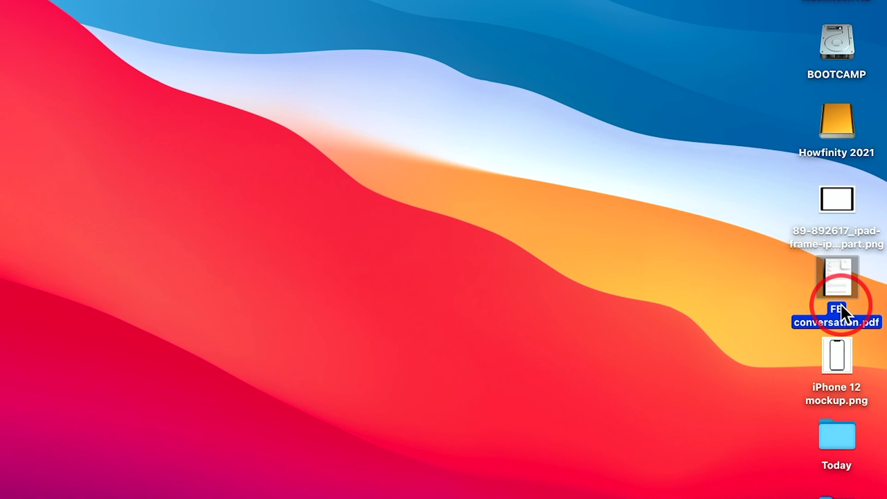
Open FB conversation.pdf from the Desktop to check its pages
double_click(841, 305)
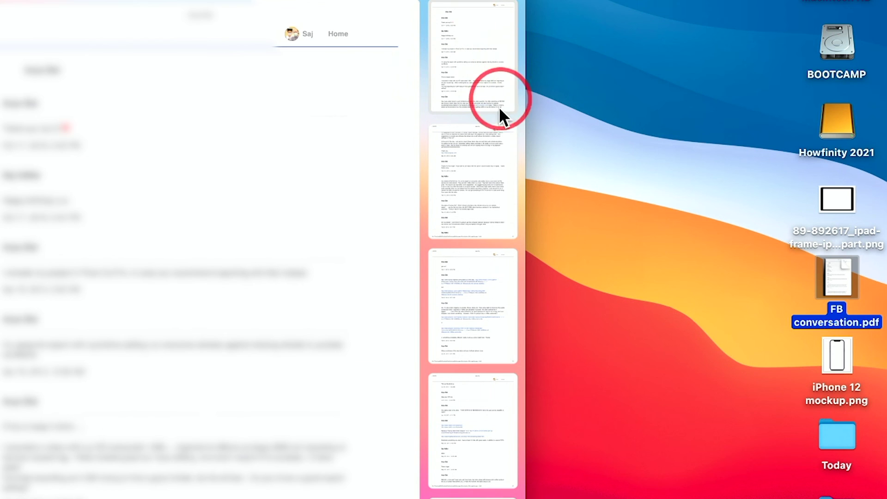